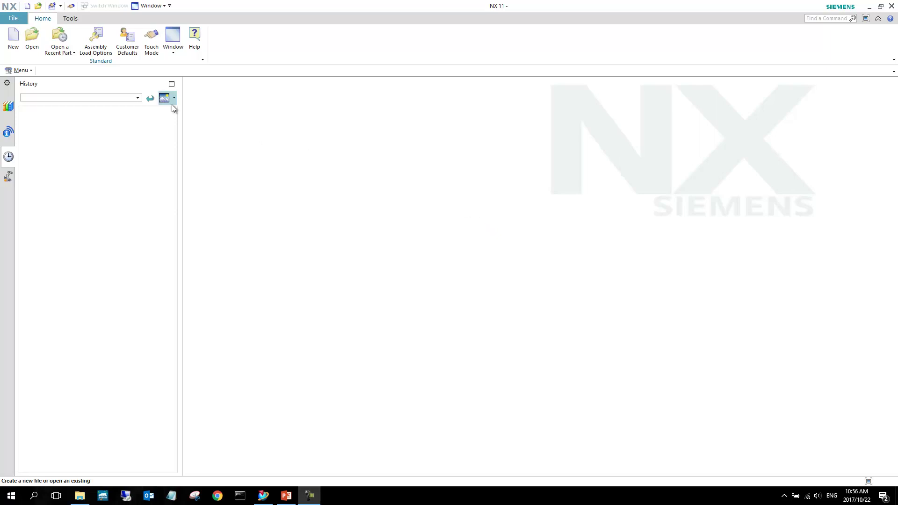
Step: Start a new Model-template part and name the file Demo_1.prt
{"action": "left_click", "coordinate": [17, 42]}
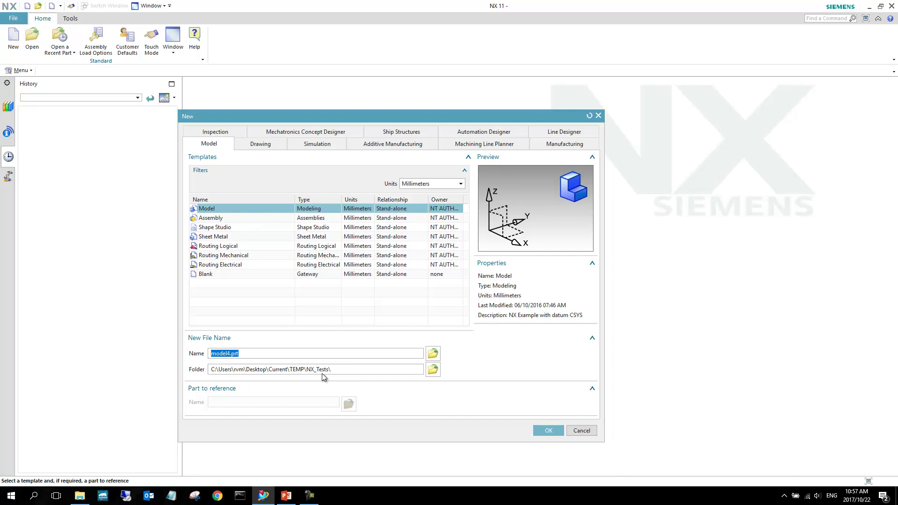
{"action": "double_click", "coordinate": [244, 354]}
{"action": "type", "text": "M"}
{"action": "left_click", "coordinate": [219, 355]}
{"action": "key", "text": "BackSpace"}
Step: Confirm creation of the new Demo_1.prt model part
{"action": "left_click", "coordinate": [545, 429]}
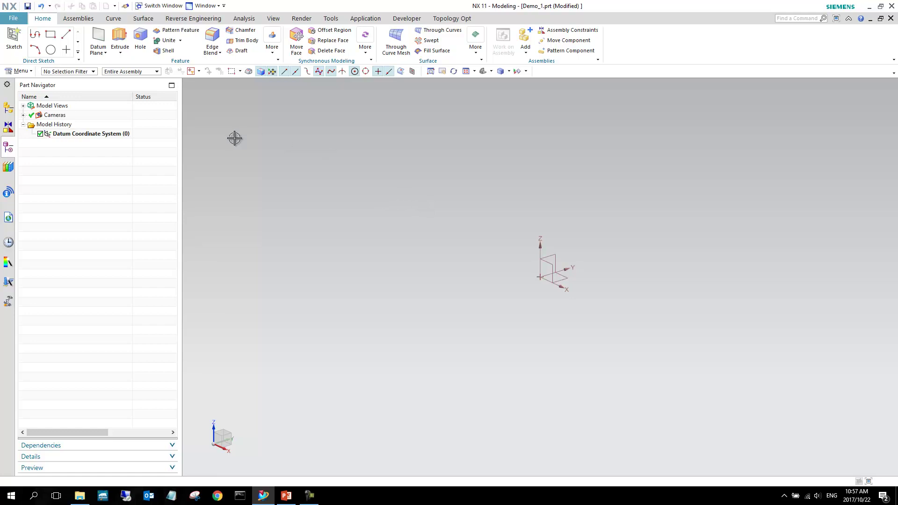
Step: Start a From Center rectangle sketched on the XY datum plane
{"action": "left_click", "coordinate": [51, 35]}
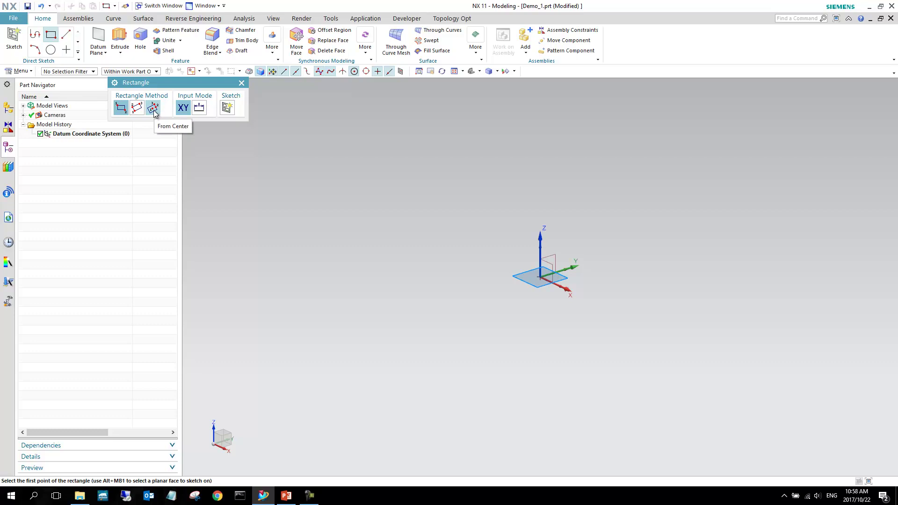
{"action": "left_click", "coordinate": [153, 109]}
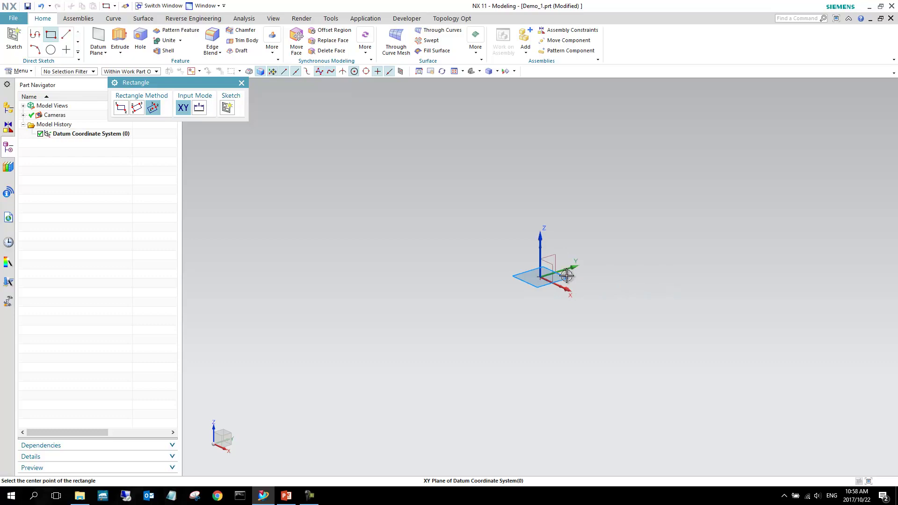
{"action": "left_click", "coordinate": [557, 273]}
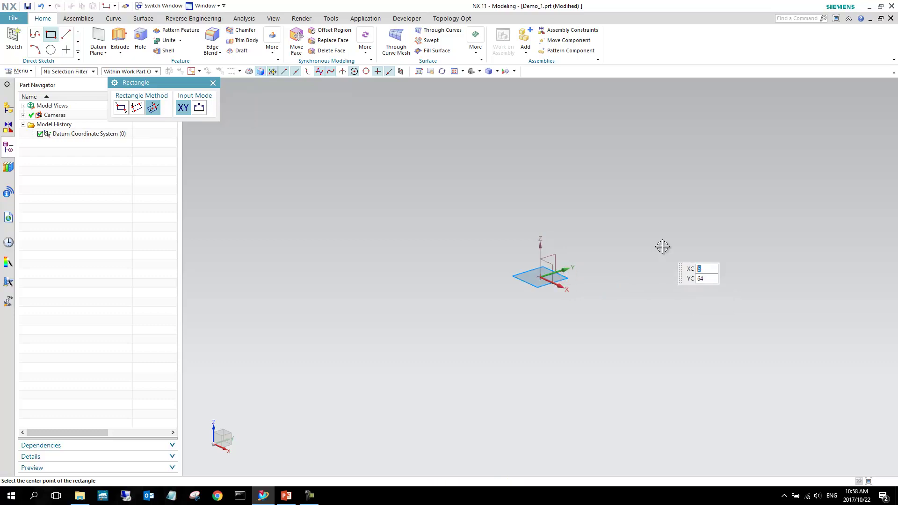
Step: In Top view, draw a 148 × 73.5 rectangle centred on the sketch origin
{"action": "left_click", "coordinate": [275, 20]}
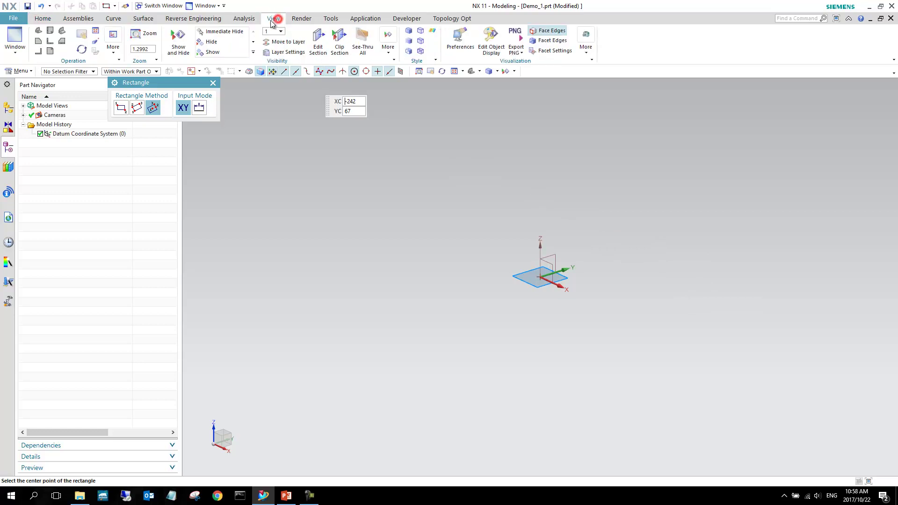
{"action": "left_click", "coordinate": [50, 32]}
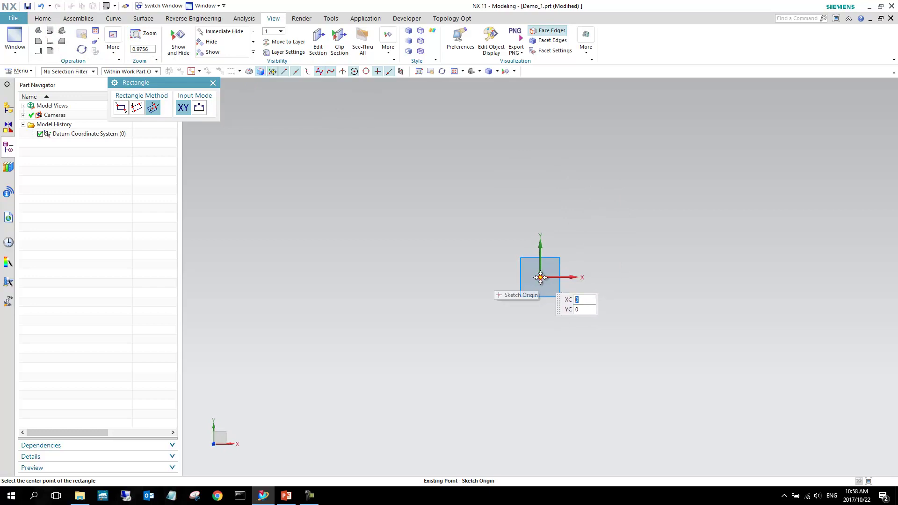
{"action": "left_click", "coordinate": [540, 277]}
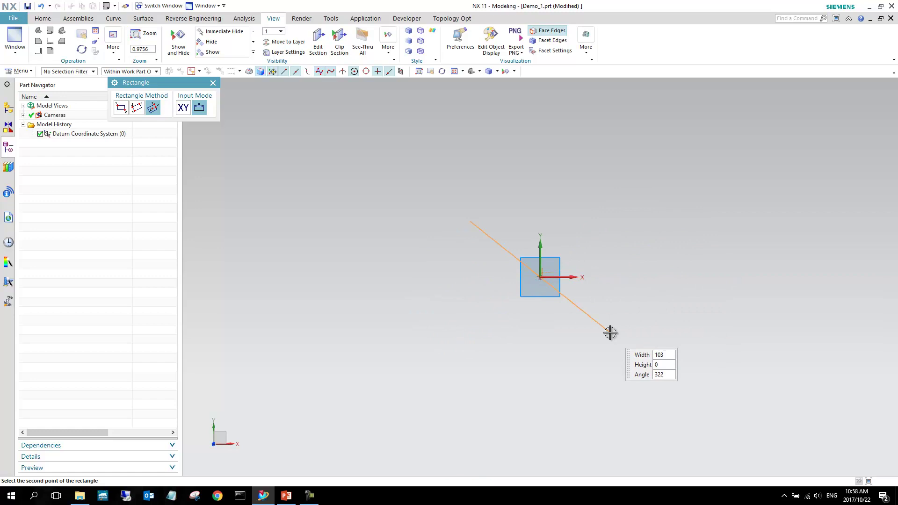
{"action": "left_click", "coordinate": [669, 277]}
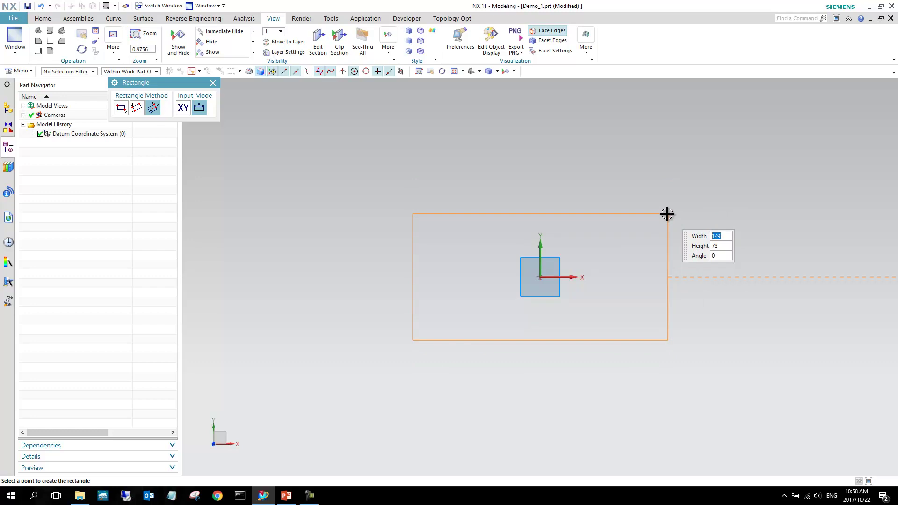
{"action": "left_click", "coordinate": [668, 213]}
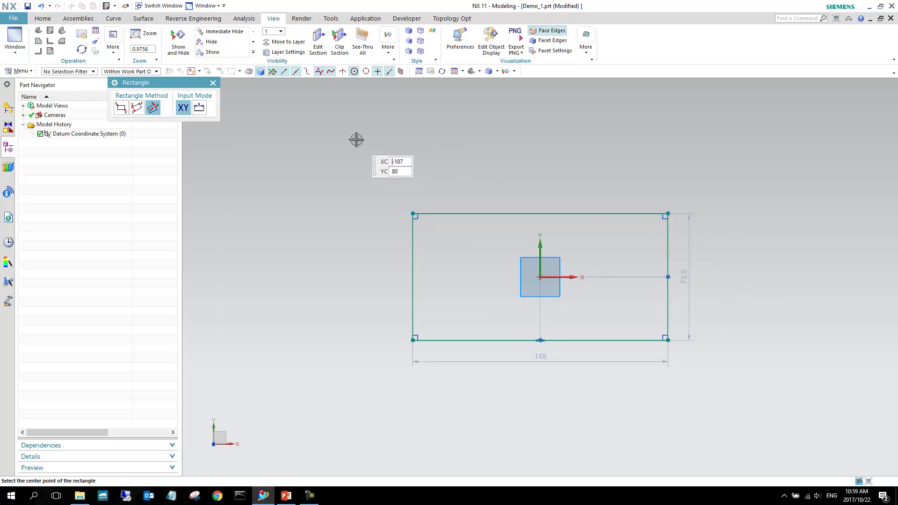
{"action": "right_click", "coordinate": [328, 130]}
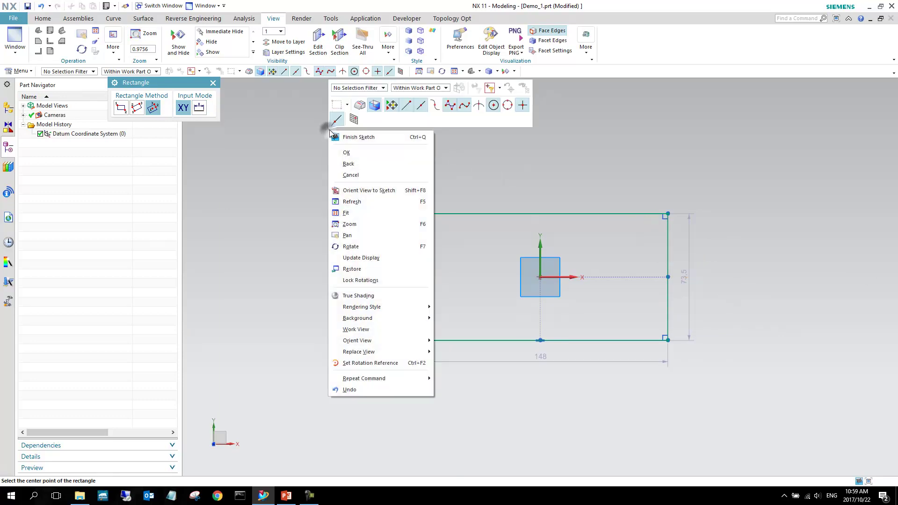
{"action": "left_click", "coordinate": [358, 154]}
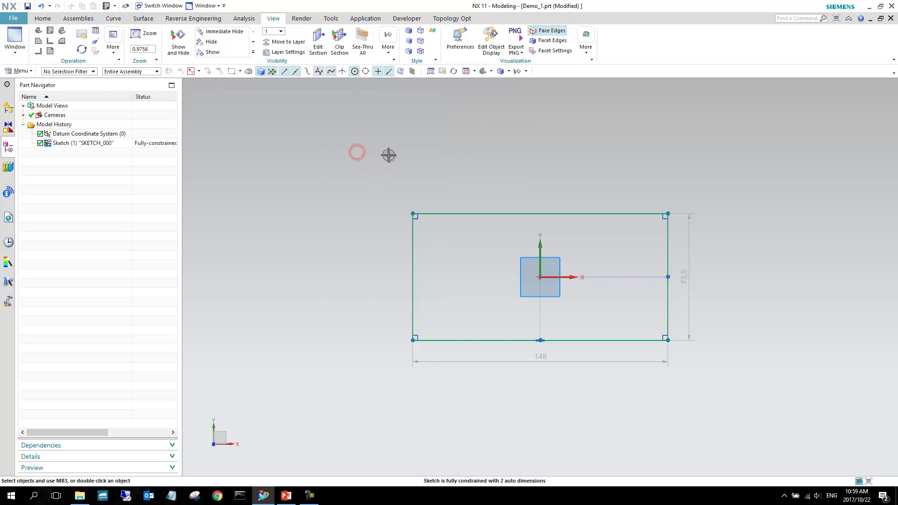
Step: Toggle Continuous Auto Dimensioning from the Direct Sketch More menu
{"action": "left_click", "coordinate": [43, 19]}
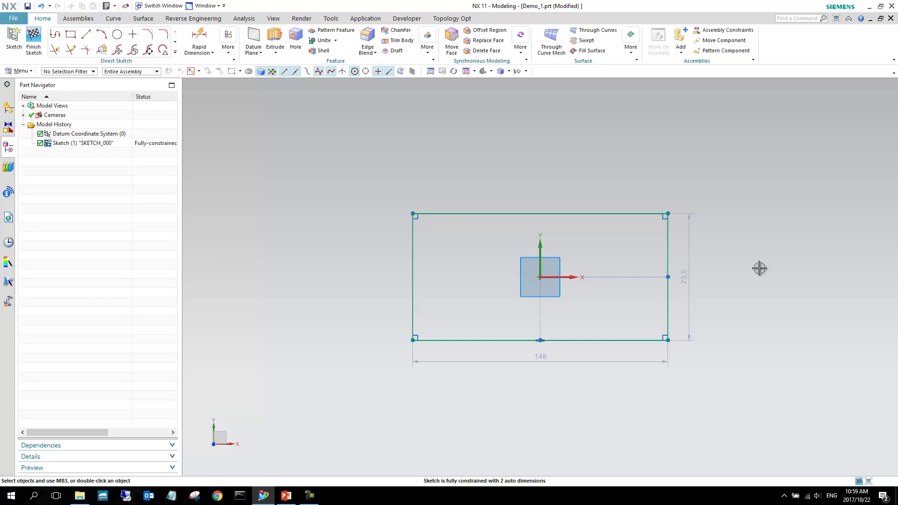
{"action": "left_click", "coordinate": [236, 49]}
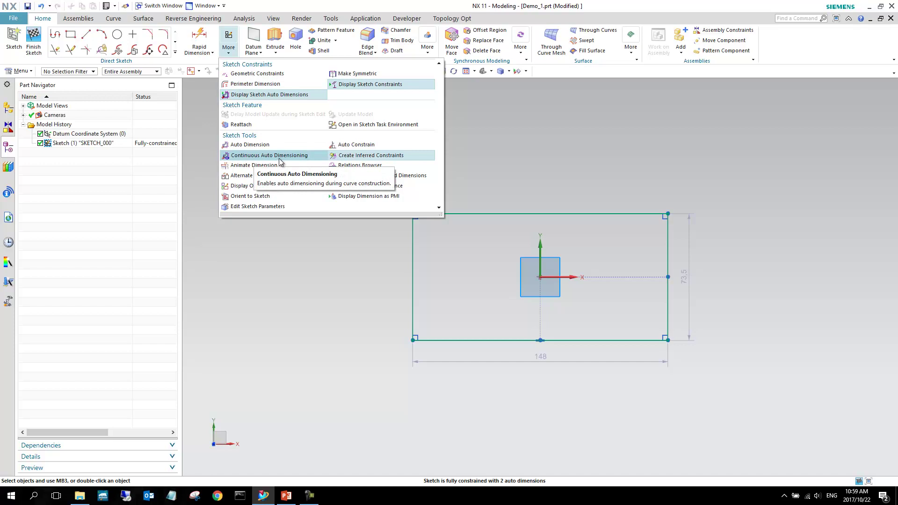
{"action": "left_click", "coordinate": [284, 155]}
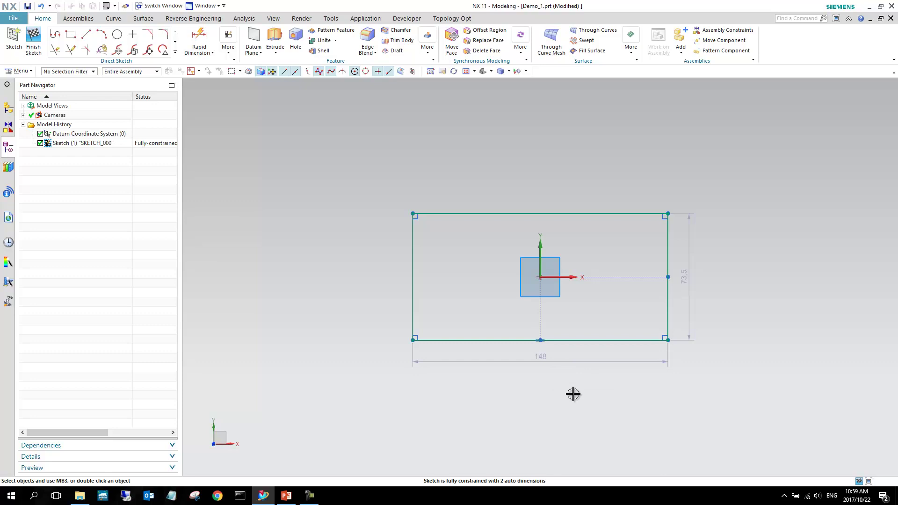
Step: Set the rectangle width to 150 and drag its edges to about 104.3 high
{"action": "left_click", "coordinate": [541, 362]}
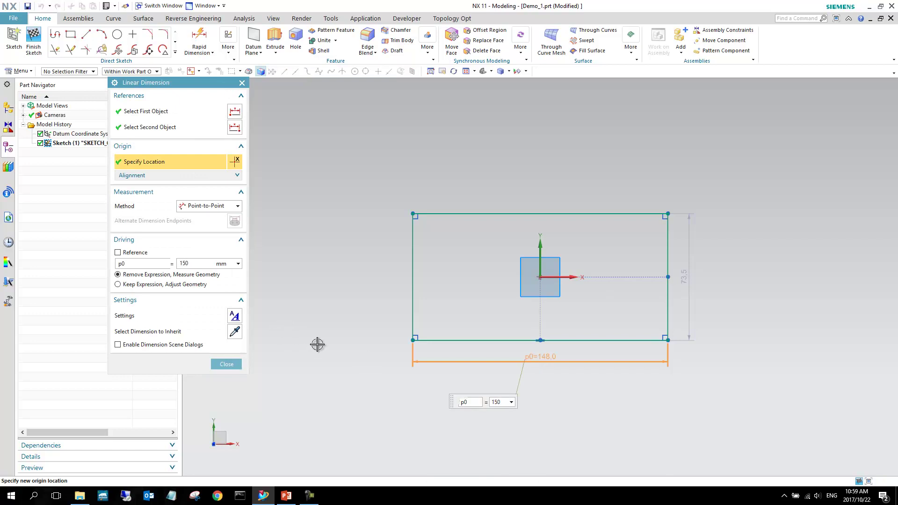
{"action": "key", "text": "Return"}
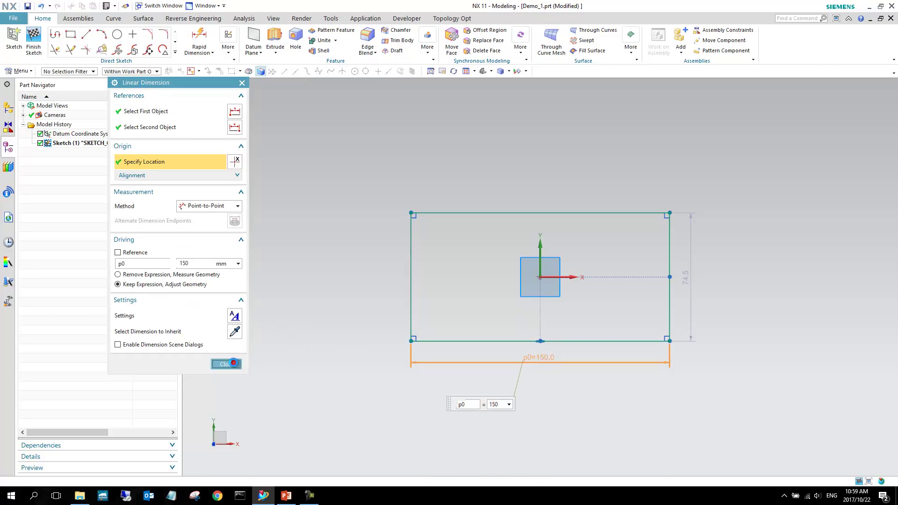
{"action": "left_click", "coordinate": [226, 364]}
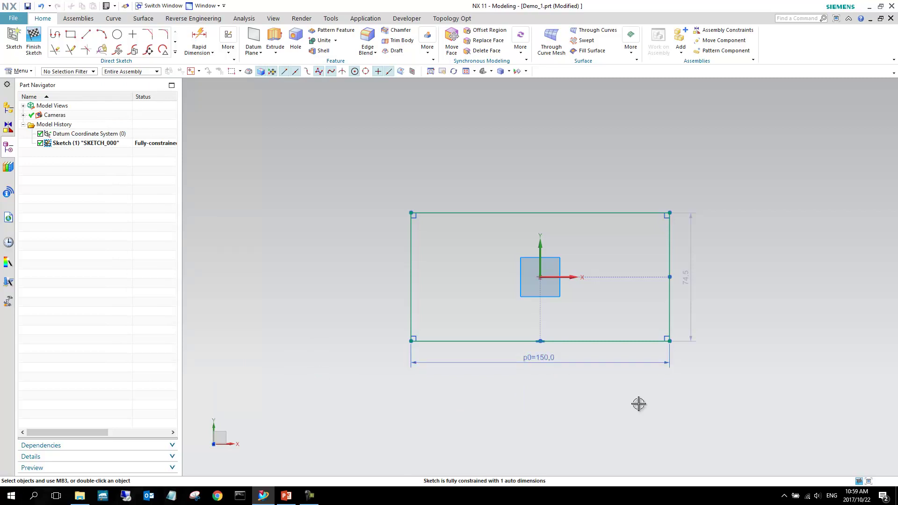
{"action": "left_click_drag", "start_coordinate": [670, 304], "coordinate": [713, 304]}
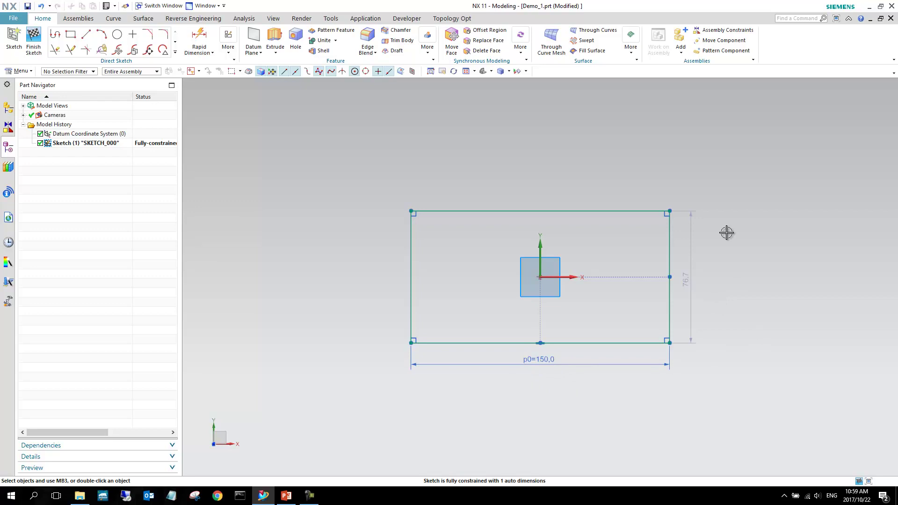
{"action": "left_click_drag", "start_coordinate": [582, 211], "coordinate": [585, 188]}
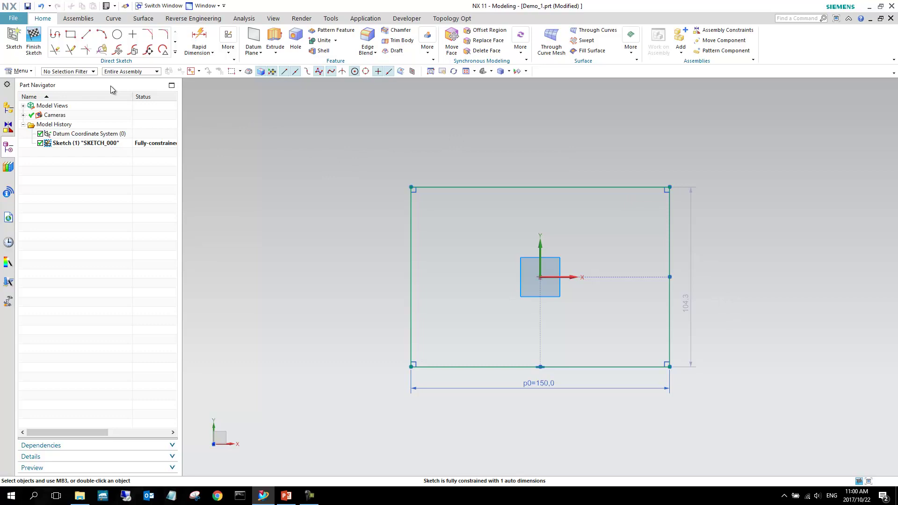
Step: Finish the sketch, reopen SKETCH_000 from the Part Navigator, and finish it again
{"action": "left_click", "coordinate": [34, 47]}
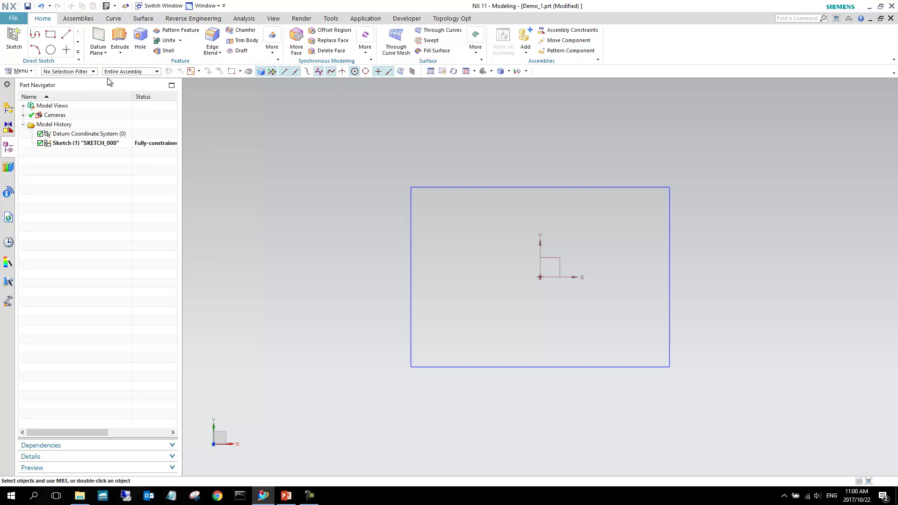
{"action": "double_click", "coordinate": [100, 143]}
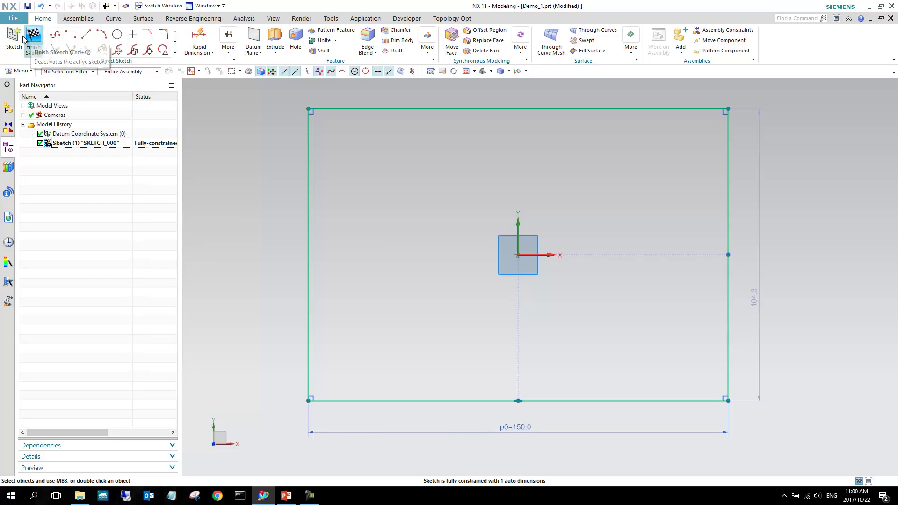
{"action": "right_click", "coordinate": [258, 136]}
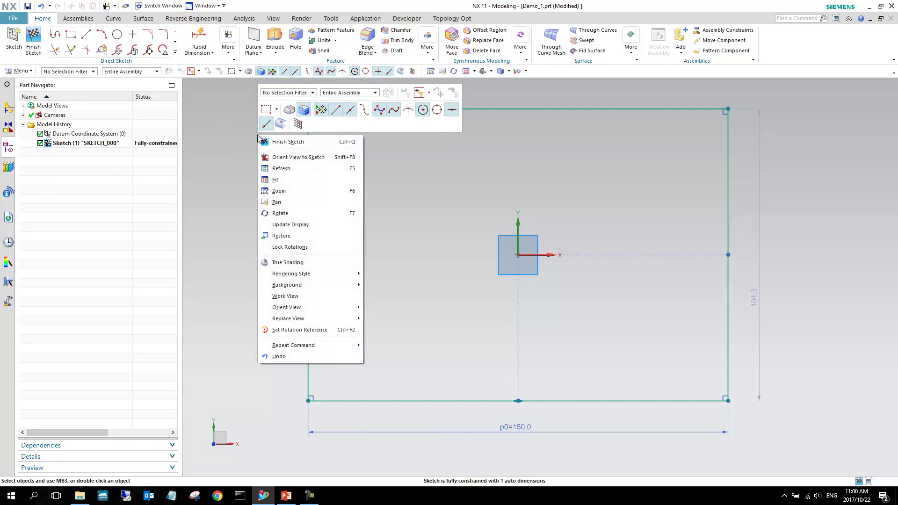
{"action": "left_click", "coordinate": [227, 136]}
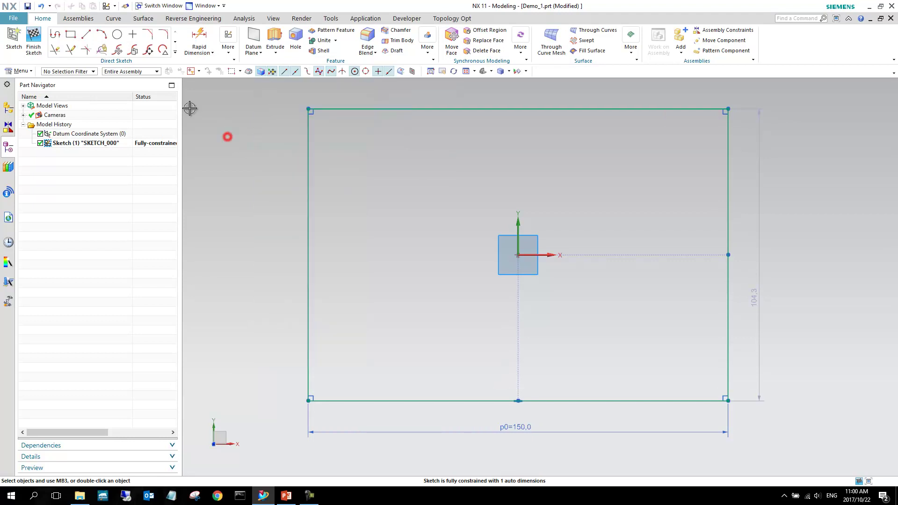
{"action": "left_click", "coordinate": [42, 50]}
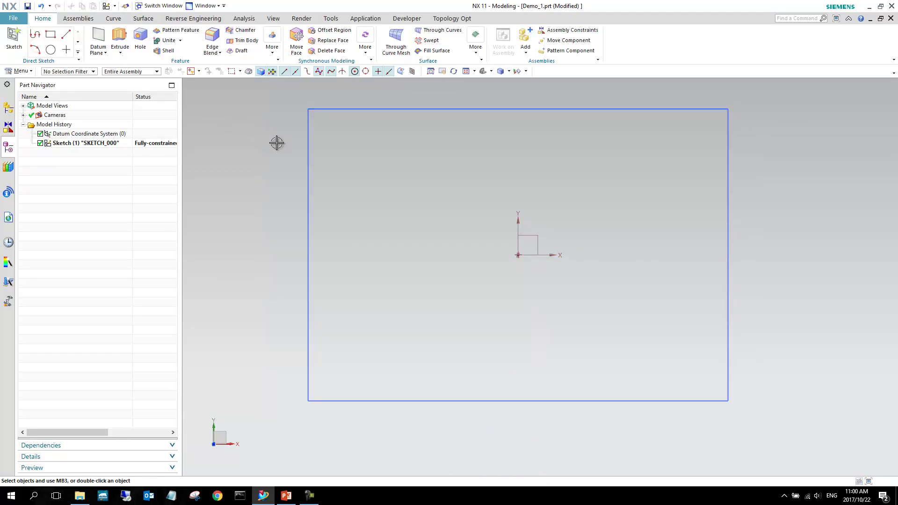
Step: Extrude the rectangle sketch 25 mm into a solid block
{"action": "scroll", "coordinate": [377, 206], "scroll_direction": "down", "scroll_amount": 4}
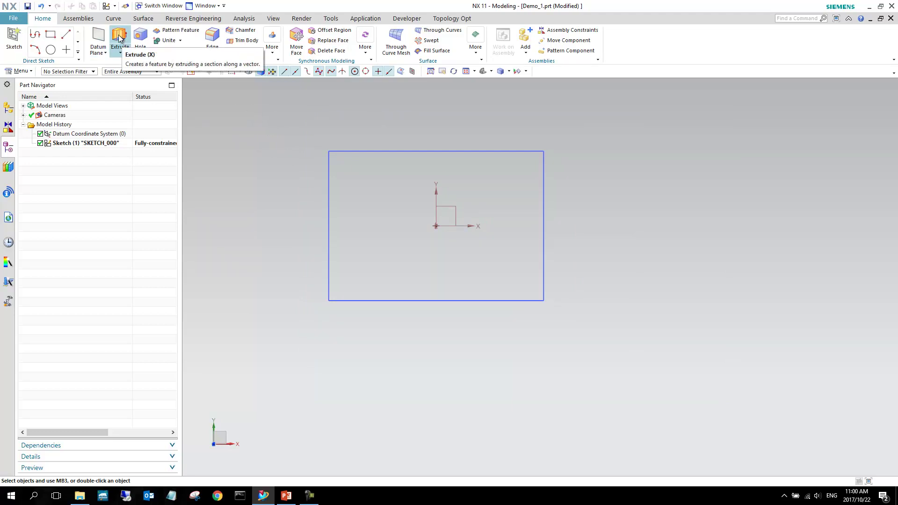
{"action": "scroll", "coordinate": [502, 200], "scroll_direction": "down", "scroll_amount": 2}
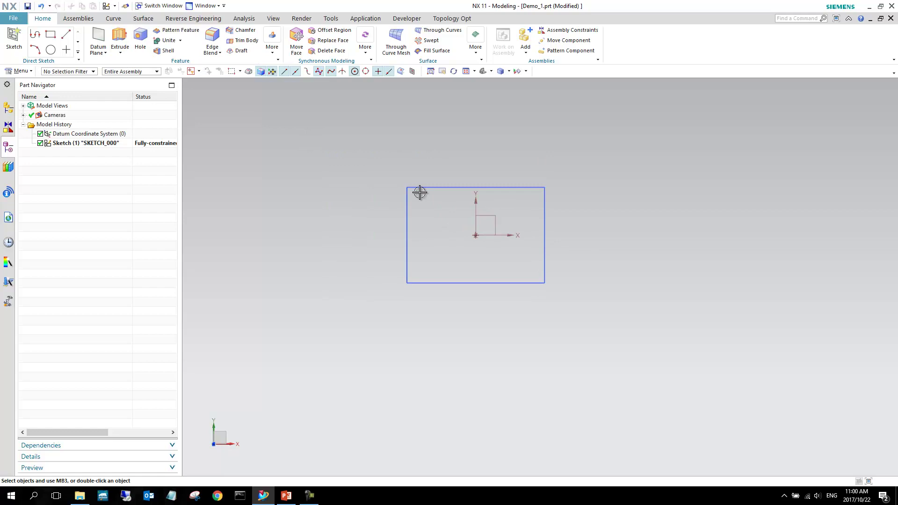
{"action": "left_click", "coordinate": [122, 53]}
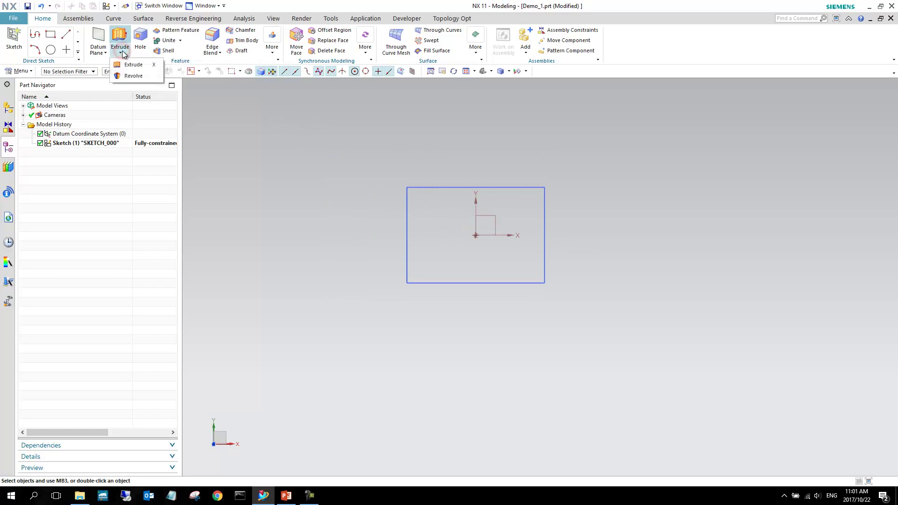
{"action": "left_click", "coordinate": [122, 51]}
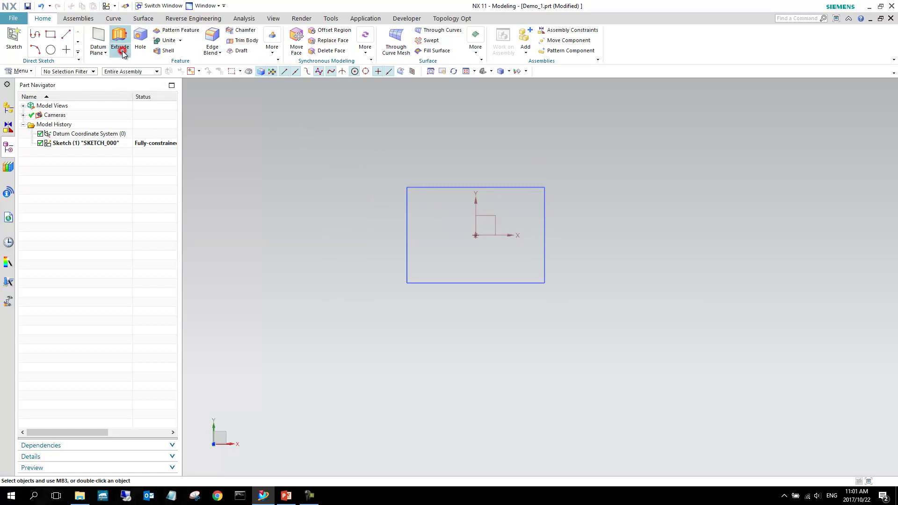
{"action": "left_click", "coordinate": [122, 36]}
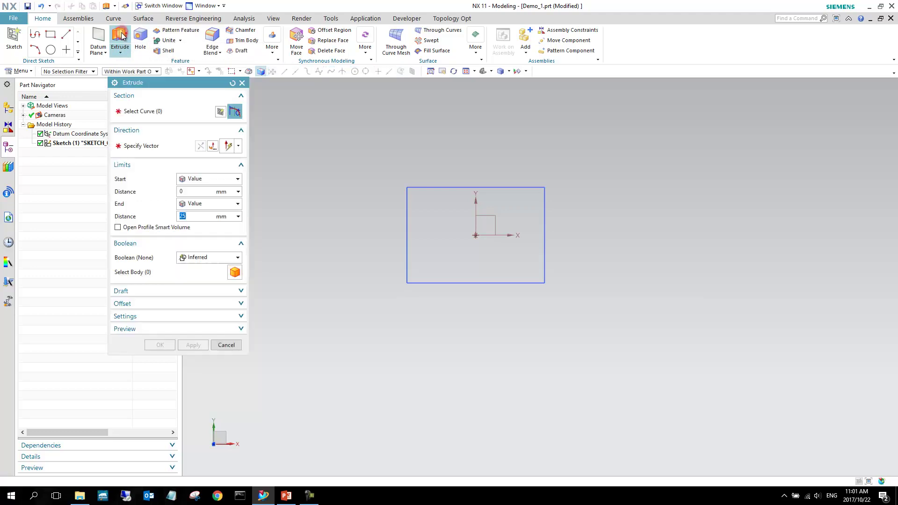
{"action": "left_click", "coordinate": [462, 185]}
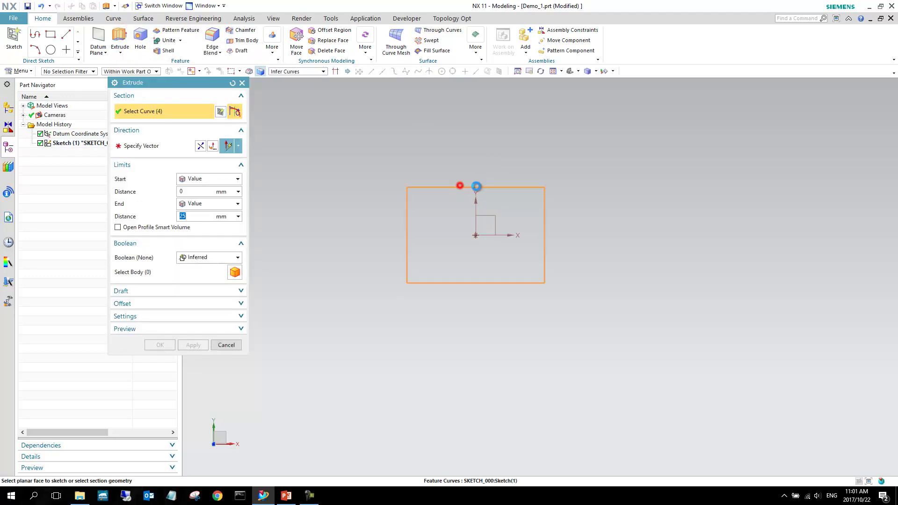
{"action": "middle_click", "coordinate": [504, 302]}
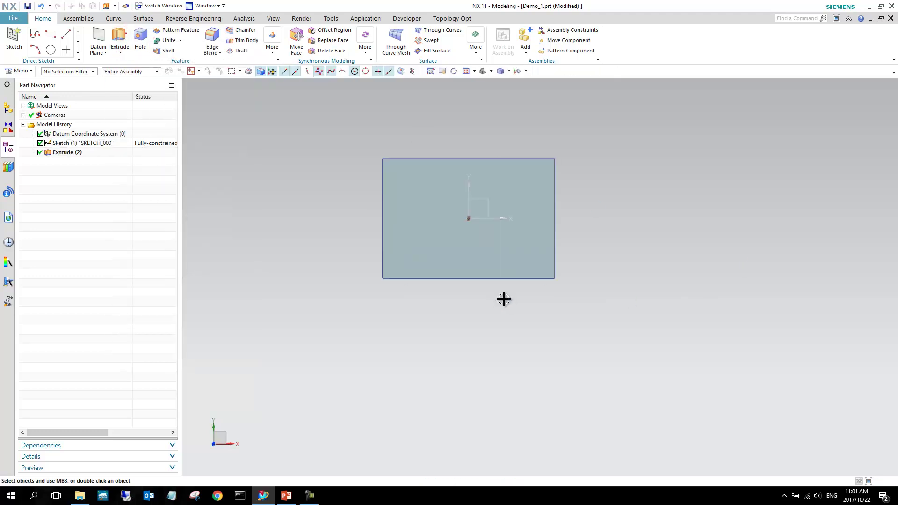
Step: Edit Extrude (2), dragging its limits to start at 60 and end at 100 mm
{"action": "double_click", "coordinate": [91, 153]}
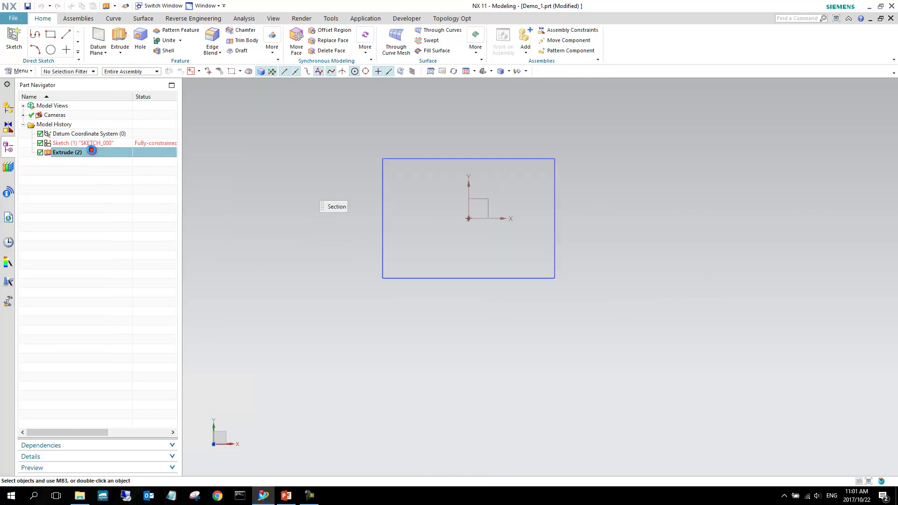
{"action": "middle_click_drag", "start_coordinate": [511, 307], "coordinate": [503, 257]}
{"action": "left_click_drag", "start_coordinate": [473, 213], "coordinate": [466, 164]}
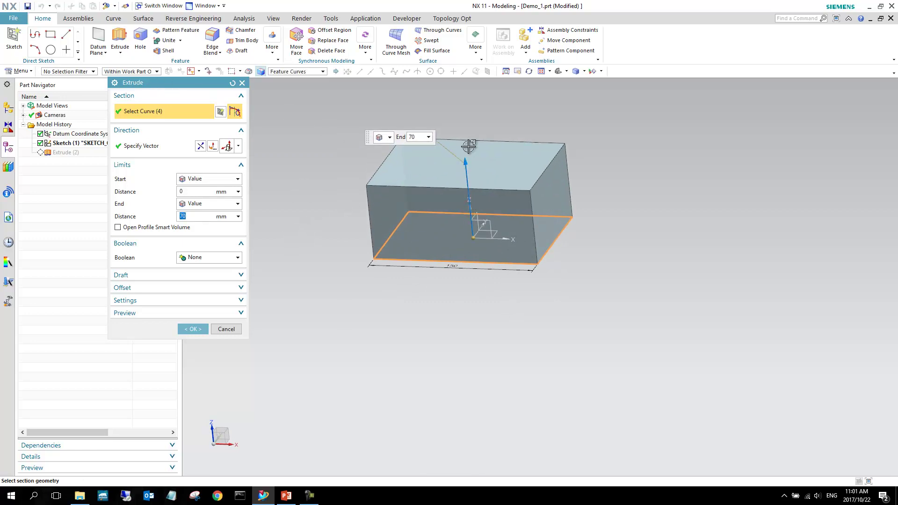
{"action": "left_click_drag", "start_coordinate": [468, 160], "coordinate": [466, 128]}
{"action": "mouse_move", "coordinate": [473, 237]}
{"action": "left_mouse_down"}
{"action": "mouse_move", "coordinate": [466, 181]}
{"action": "mouse_move", "coordinate": [487, 279]}
{"action": "mouse_move", "coordinate": [472, 177]}
{"action": "left_mouse_up"}
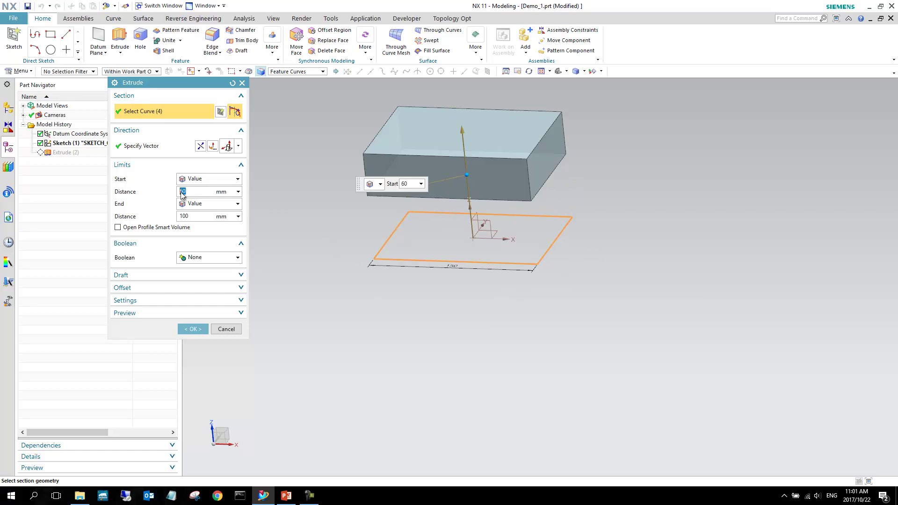
Step: Set the extrusion direction to the inferred Z axis with start distance 0
{"action": "left_click", "coordinate": [155, 149]}
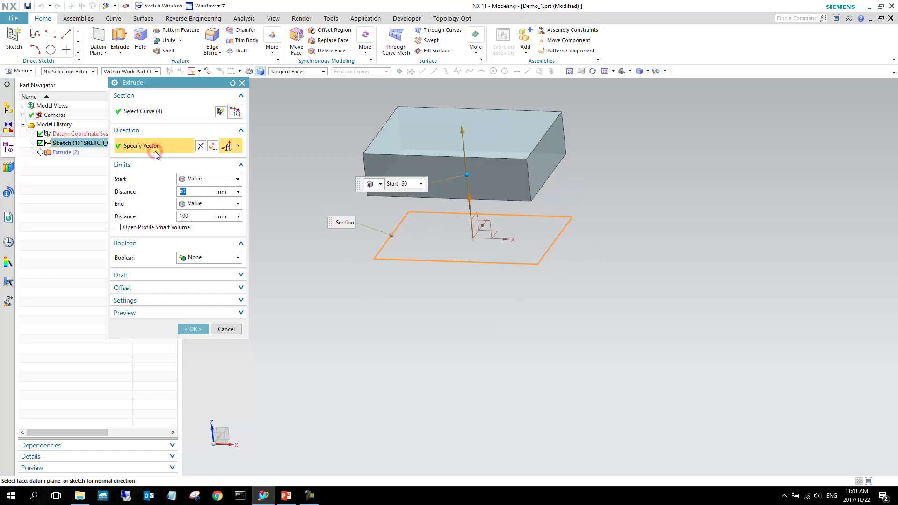
{"action": "left_click", "coordinate": [239, 148]}
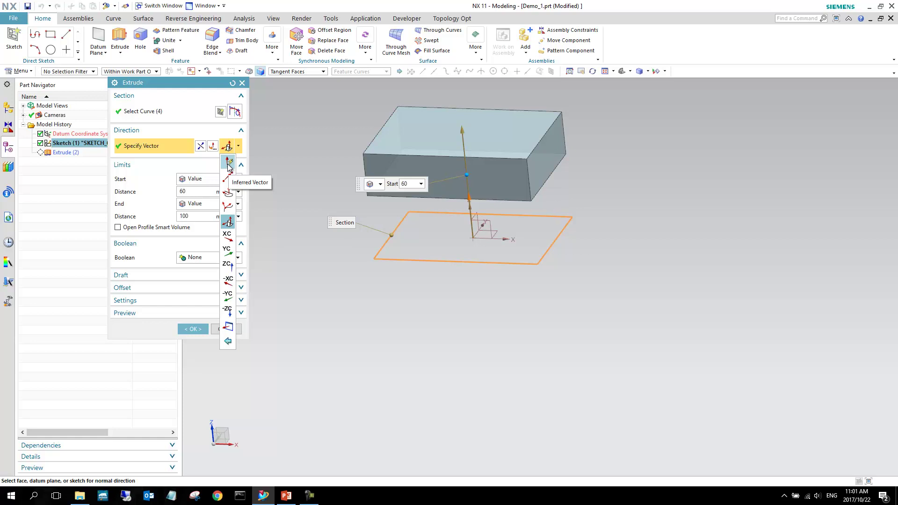
{"action": "left_click", "coordinate": [228, 165]}
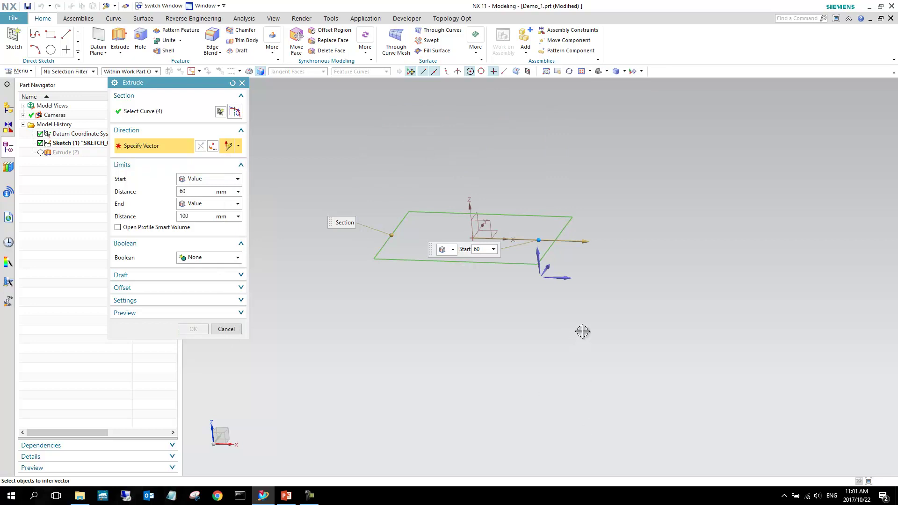
{"action": "left_click", "coordinate": [564, 280]}
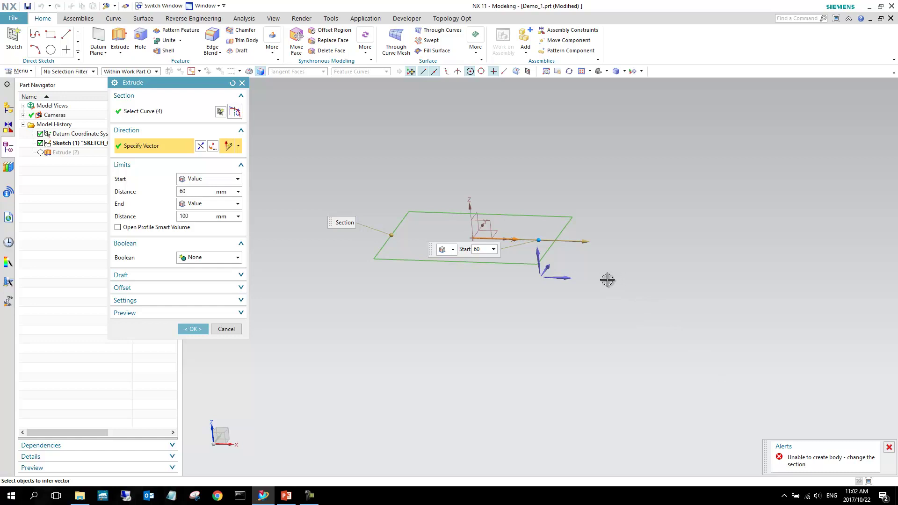
{"action": "left_click", "coordinate": [540, 253]}
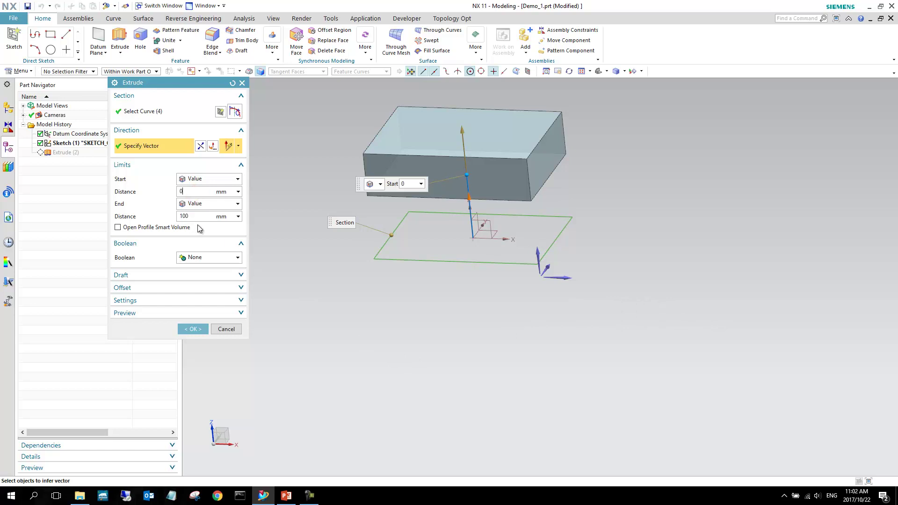
{"action": "key", "text": "Return"}
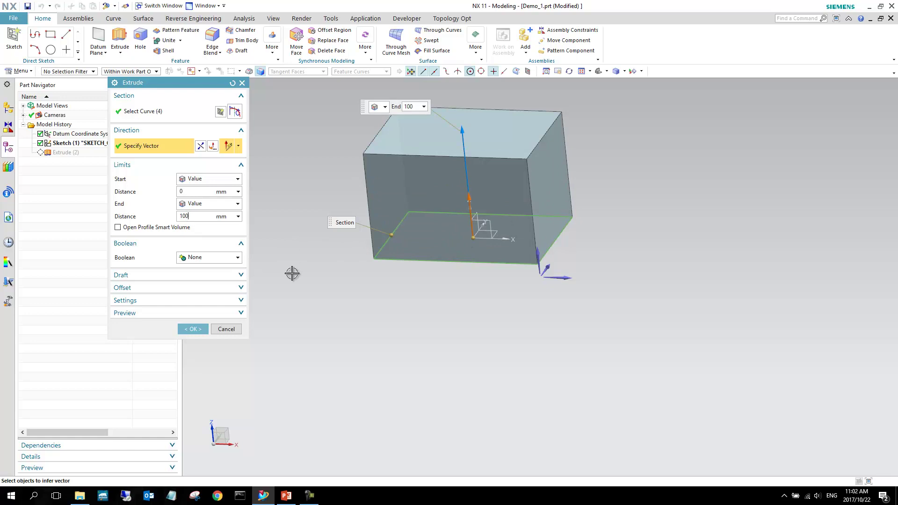
{"action": "left_click", "coordinate": [197, 330]}
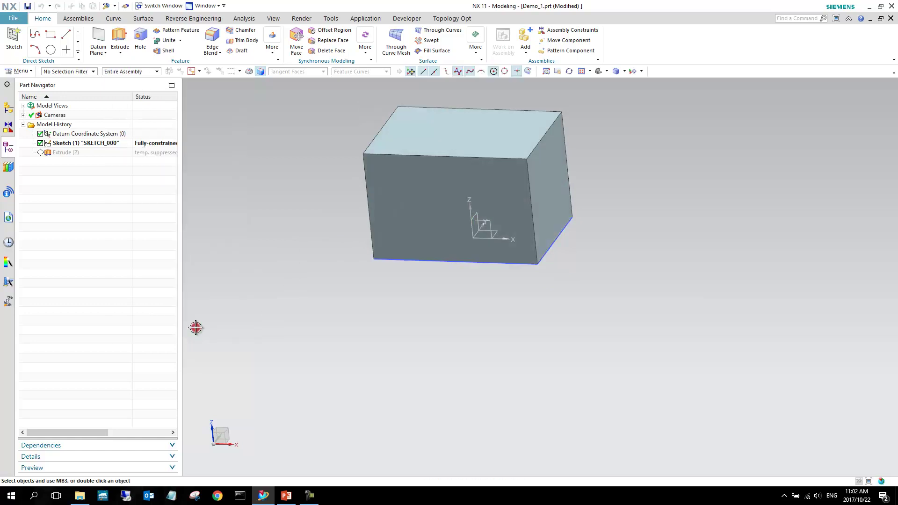
{"action": "scroll", "coordinate": [382, 319], "scroll_direction": "up", "scroll_amount": 2}
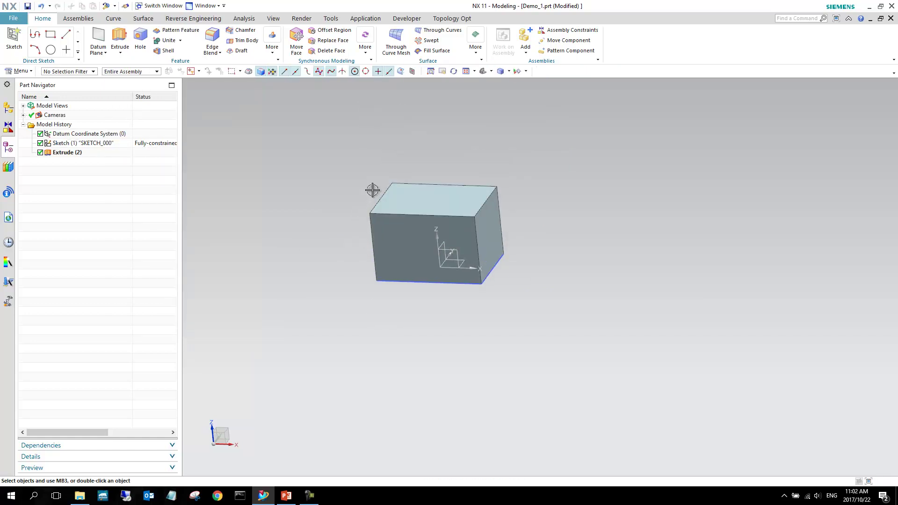
{"action": "middle_click_drag", "start_coordinate": [371, 190], "coordinate": [399, 180]}
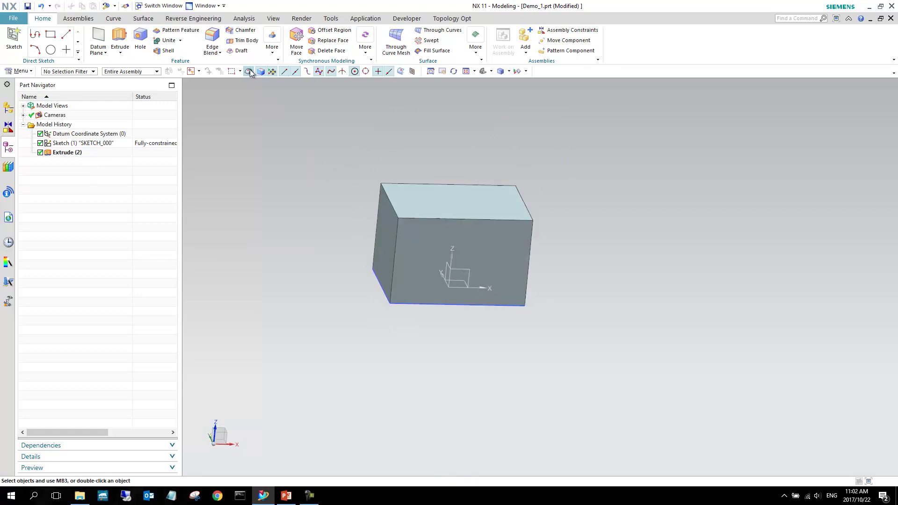
Step: Round the first, right and back top edges of the block with a 25 mm Edge Blend
{"action": "left_click", "coordinate": [212, 39]}
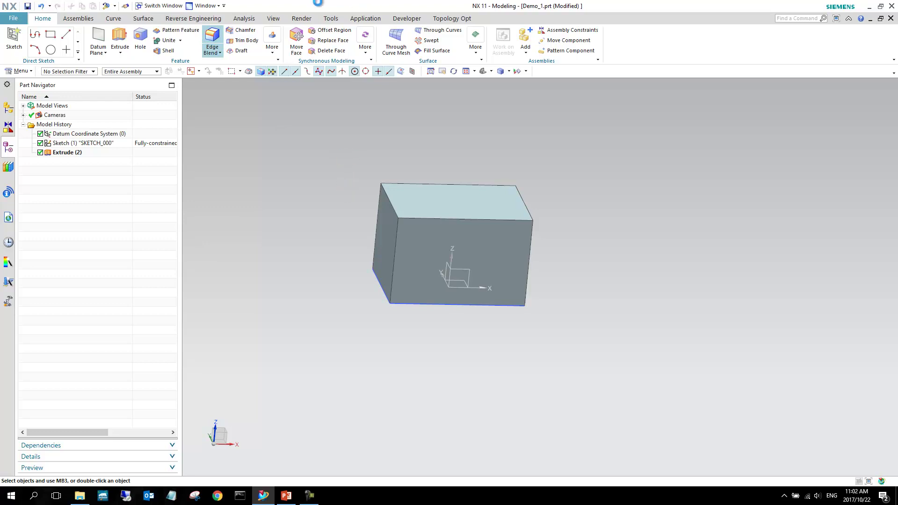
{"action": "left_click", "coordinate": [391, 202]}
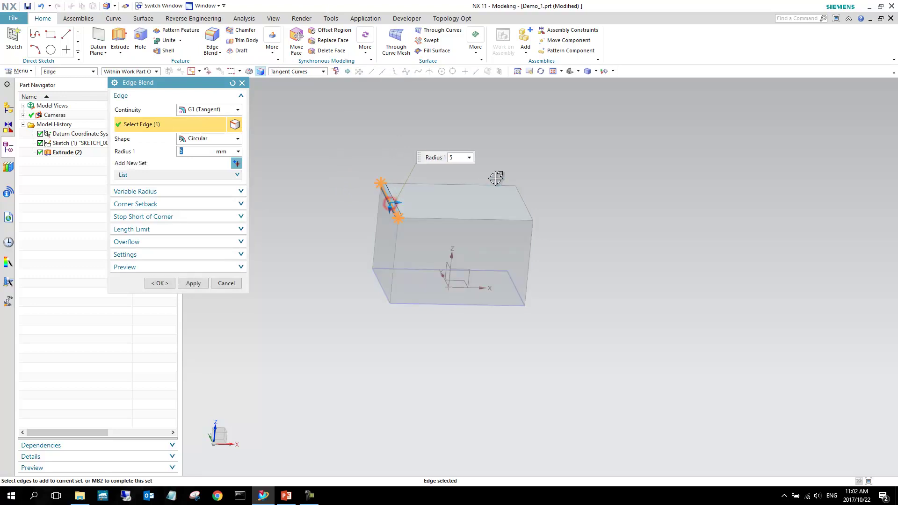
{"action": "scroll", "coordinate": [396, 205], "scroll_direction": "up", "scroll_amount": 3}
{"action": "middle_click_drag", "start_coordinate": [401, 218], "coordinate": [387, 198]}
{"action": "left_click_drag", "start_coordinate": [387, 198], "coordinate": [420, 188]}
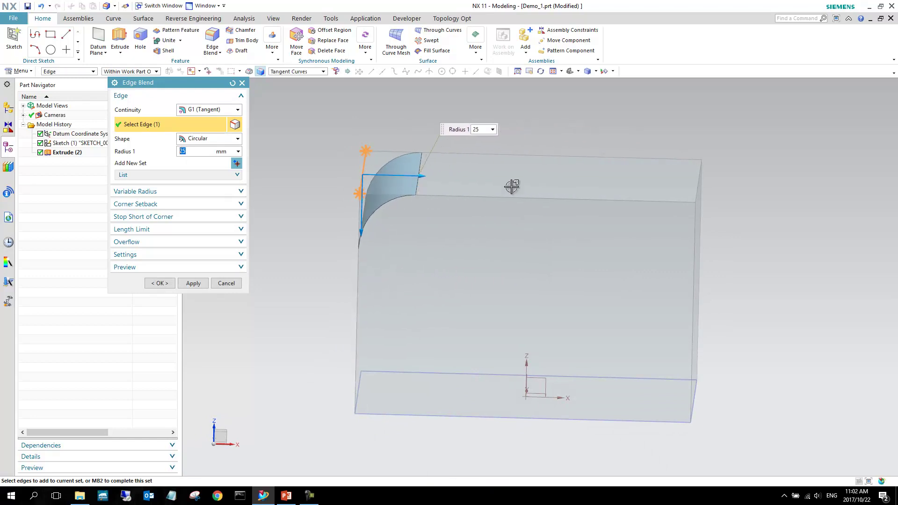
{"action": "middle_click_drag", "start_coordinate": [640, 192], "coordinate": [649, 188]}
{"action": "left_click", "coordinate": [649, 187]}
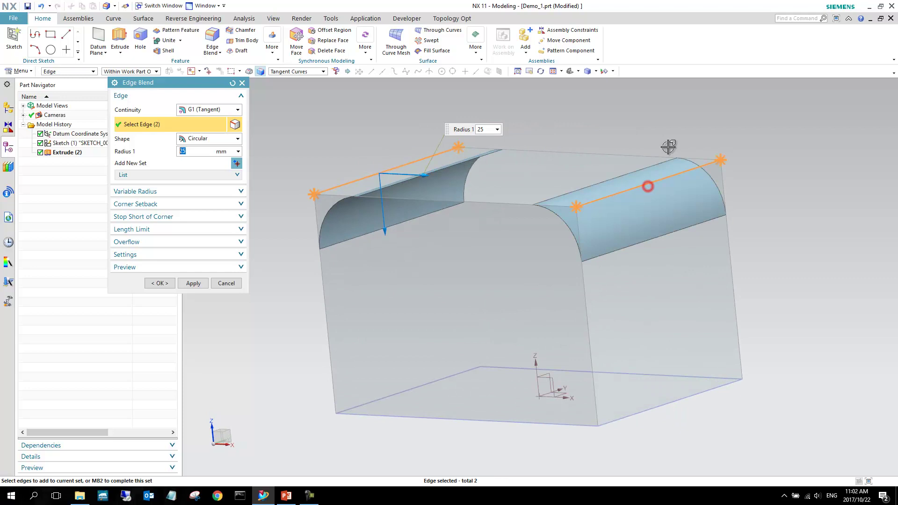
{"action": "left_click", "coordinate": [662, 157]}
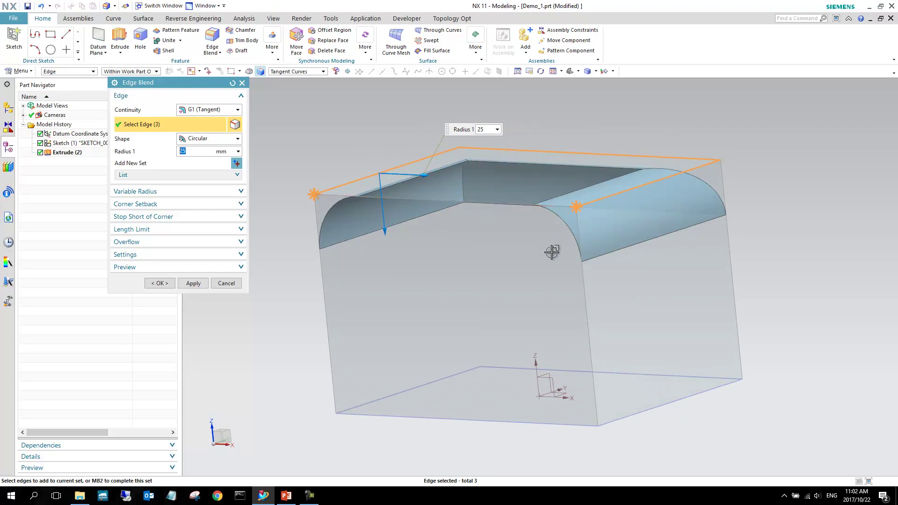
{"action": "middle_click_drag", "start_coordinate": [580, 251], "coordinate": [602, 247]}
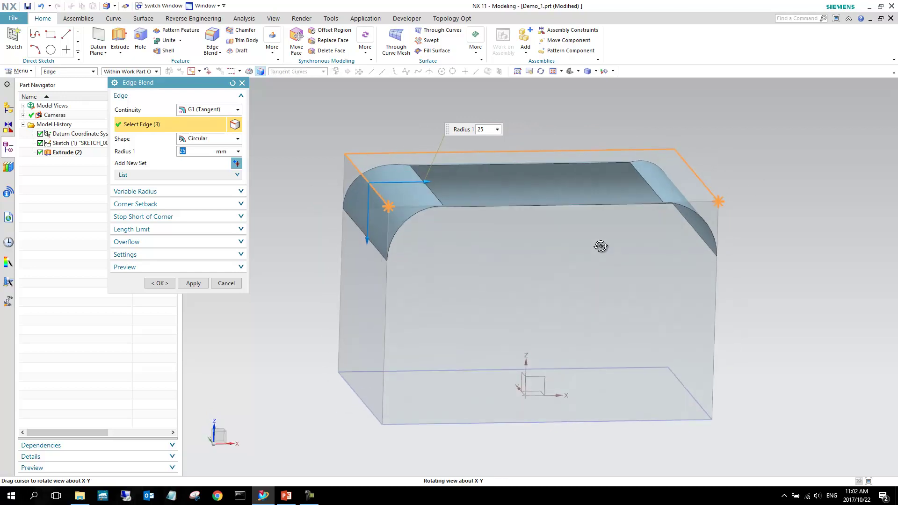
{"action": "left_click", "coordinate": [169, 285]}
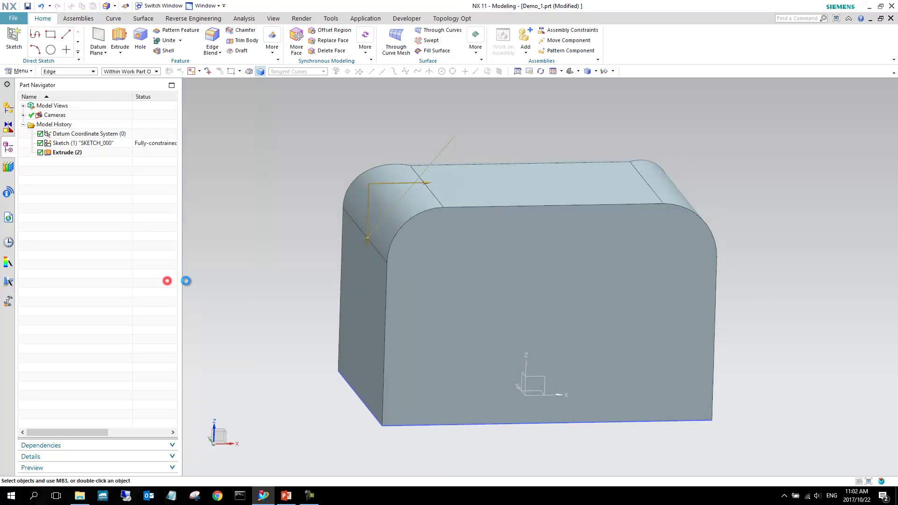
Step: Place two 25 mm holes at the left and right blend arc centres, going Through Body
{"action": "mouse_move", "coordinate": [398, 199]}
{"action": "middle_mouse_down"}
{"action": "mouse_move", "coordinate": [430, 257]}
{"action": "mouse_move", "coordinate": [403, 154]}
{"action": "mouse_move", "coordinate": [397, 213]}
{"action": "middle_mouse_up"}
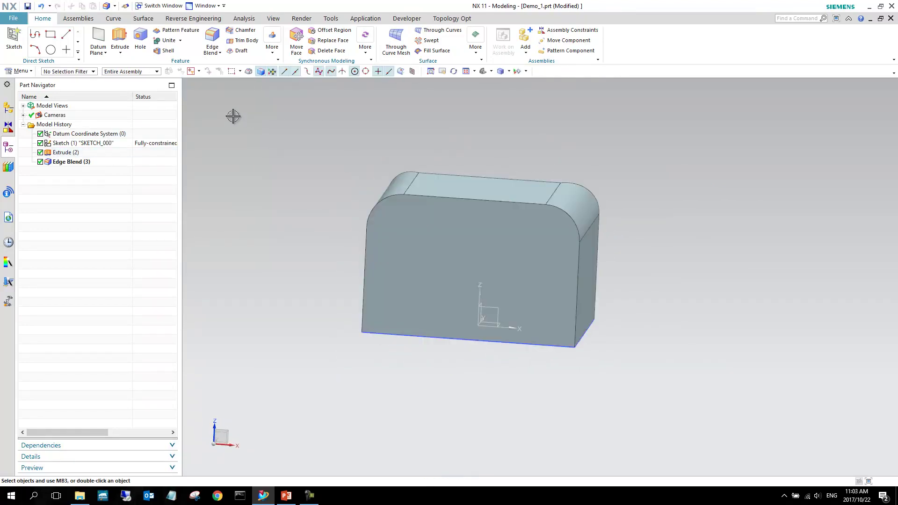
{"action": "left_click", "coordinate": [143, 42]}
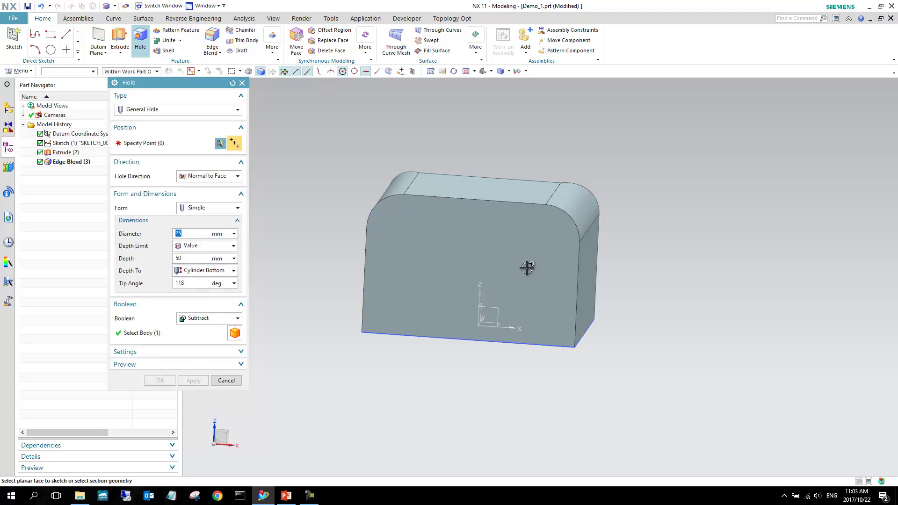
{"action": "middle_click_drag", "start_coordinate": [481, 240], "coordinate": [437, 199]}
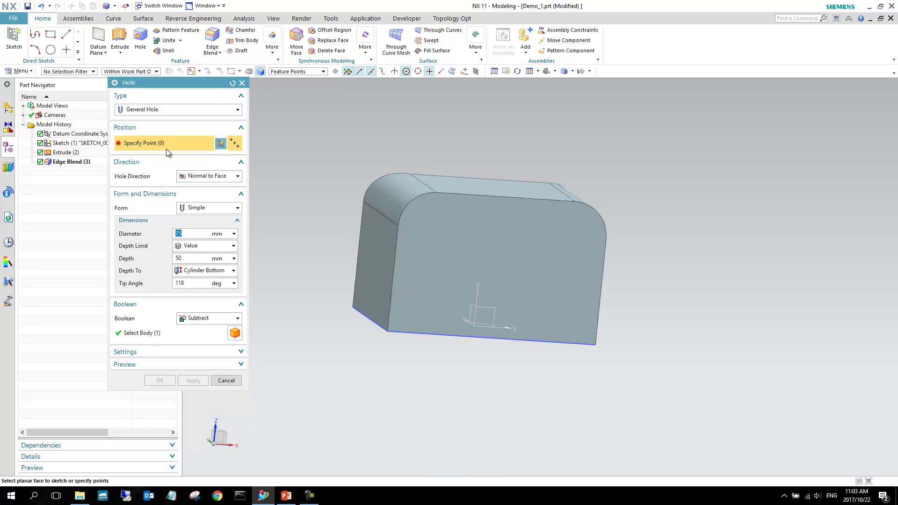
{"action": "left_click", "coordinate": [405, 72]}
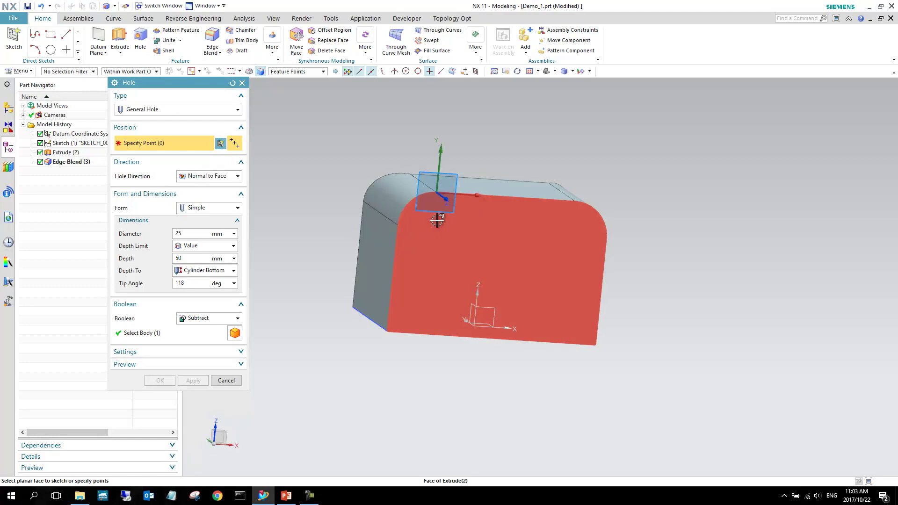
{"action": "left_click", "coordinate": [406, 73]}
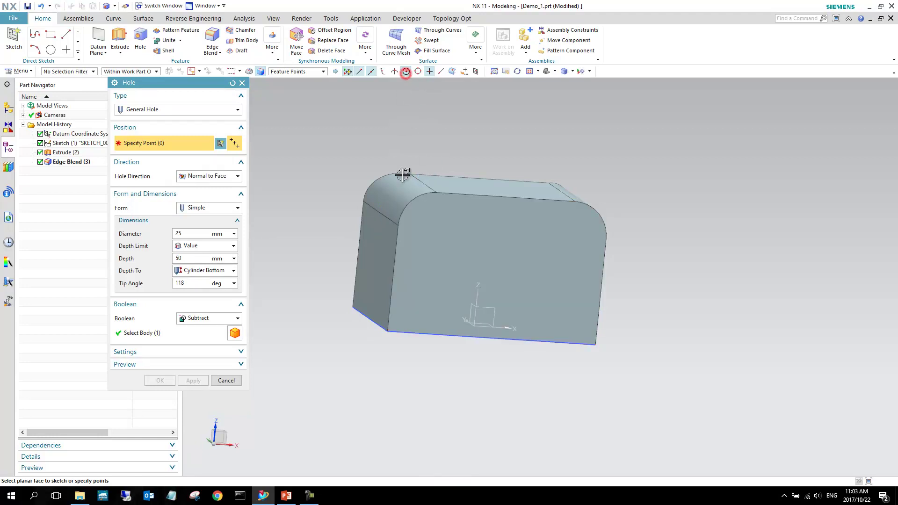
{"action": "left_click", "coordinate": [412, 198]}
{"action": "left_click", "coordinate": [583, 202]}
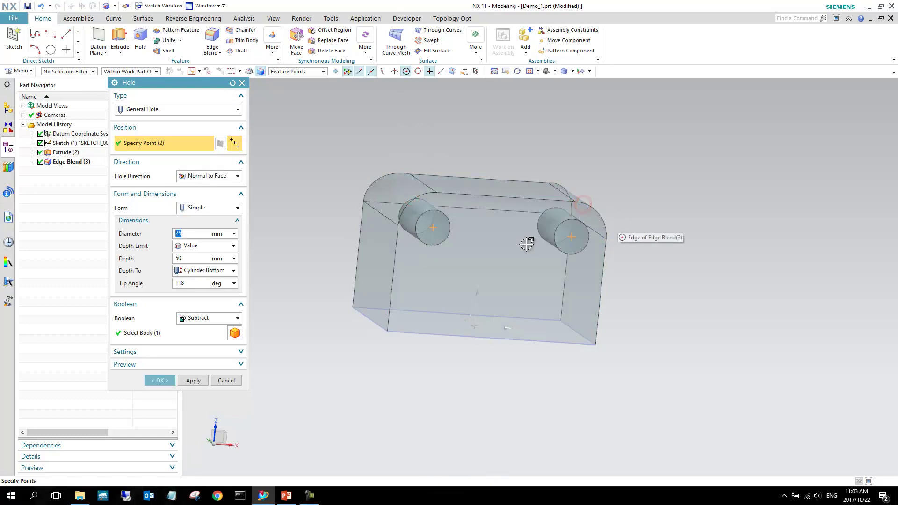
{"action": "middle_click_drag", "start_coordinate": [526, 243], "coordinate": [499, 245]}
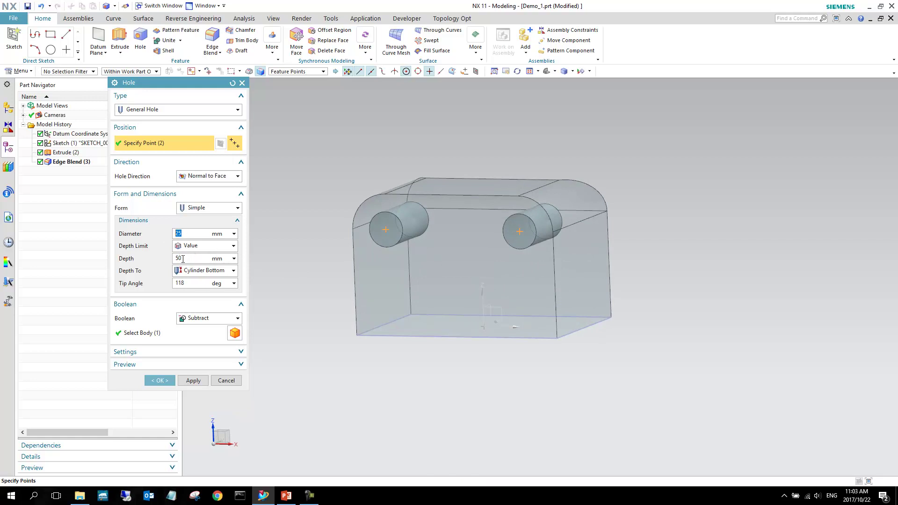
{"action": "left_click", "coordinate": [233, 247]}
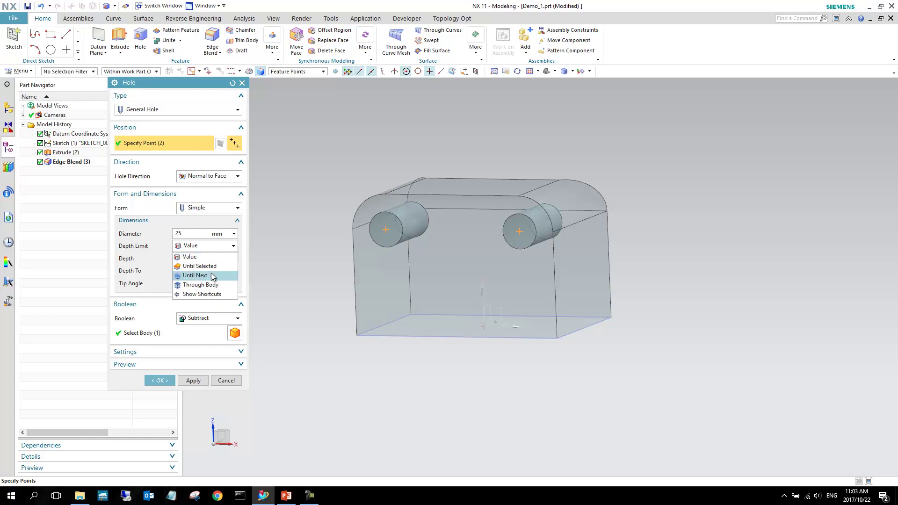
{"action": "left_click", "coordinate": [201, 284]}
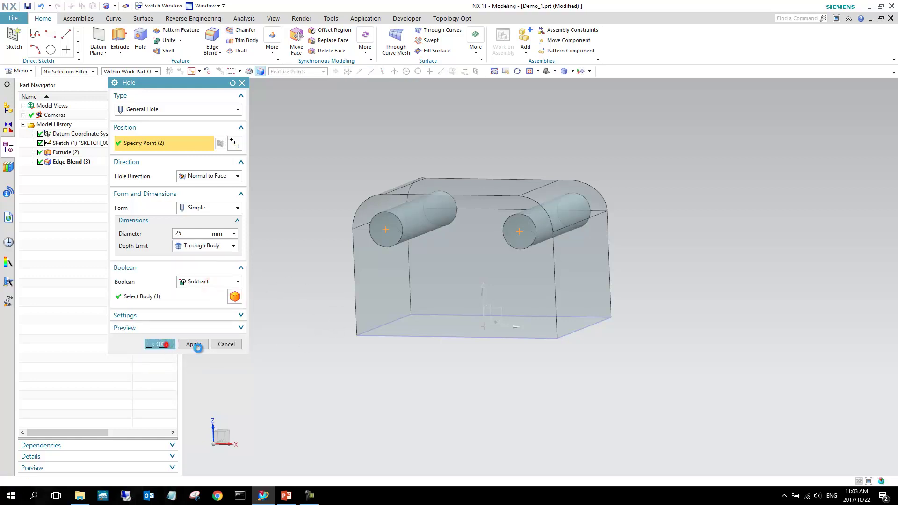
Step: Apply the Hole feature, cutting both 25 mm holes through the block as Simple Hole (4)
{"action": "left_click", "coordinate": [160, 344]}
{"action": "mouse_move", "coordinate": [467, 262]}
{"action": "middle_mouse_down"}
{"action": "mouse_move", "coordinate": [467, 275]}
{"action": "mouse_move", "coordinate": [473, 240]}
{"action": "mouse_move", "coordinate": [553, 367]}
{"action": "mouse_move", "coordinate": [541, 373]}
{"action": "mouse_move", "coordinate": [473, 222]}
{"action": "mouse_move", "coordinate": [459, 243]}
{"action": "mouse_move", "coordinate": [465, 226]}
{"action": "middle_mouse_up"}
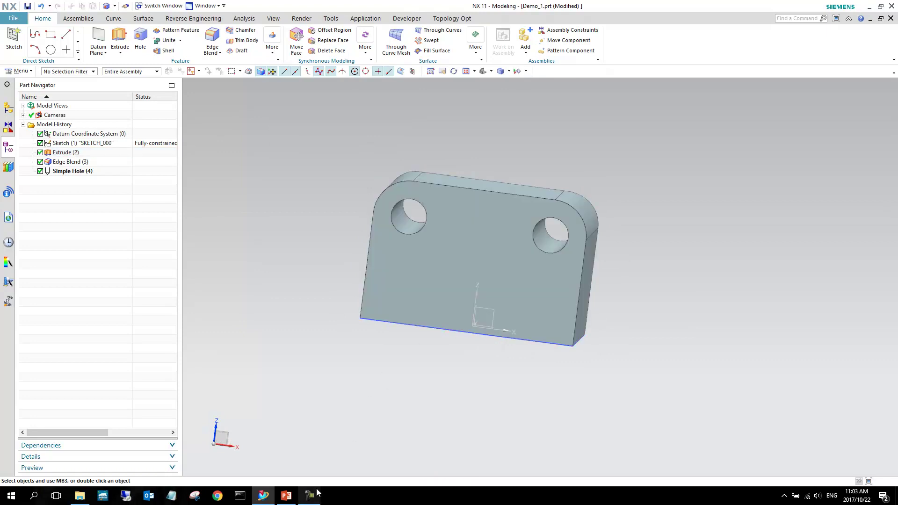